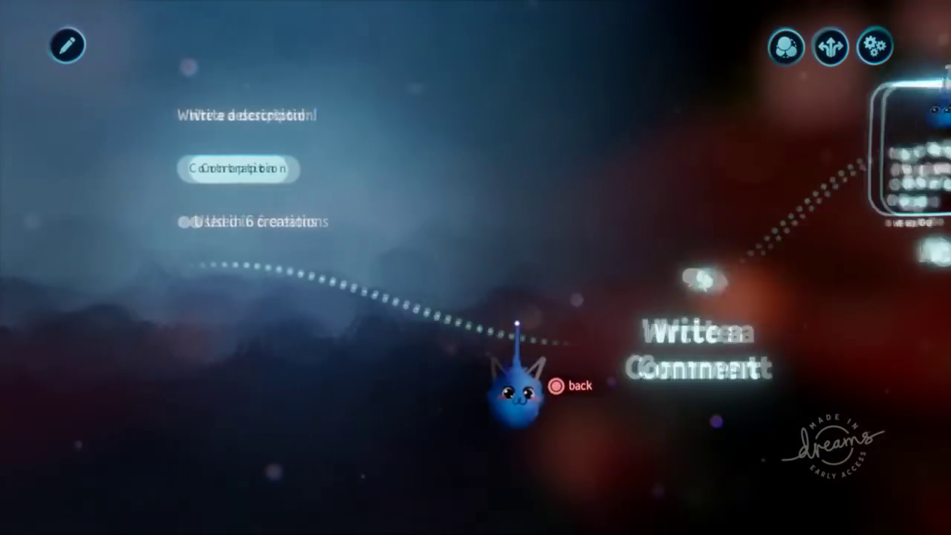
- Leave the creation's details page and return to editing the mushroom village scene
scroll(306, 206, "left", 5)
key("Escape")
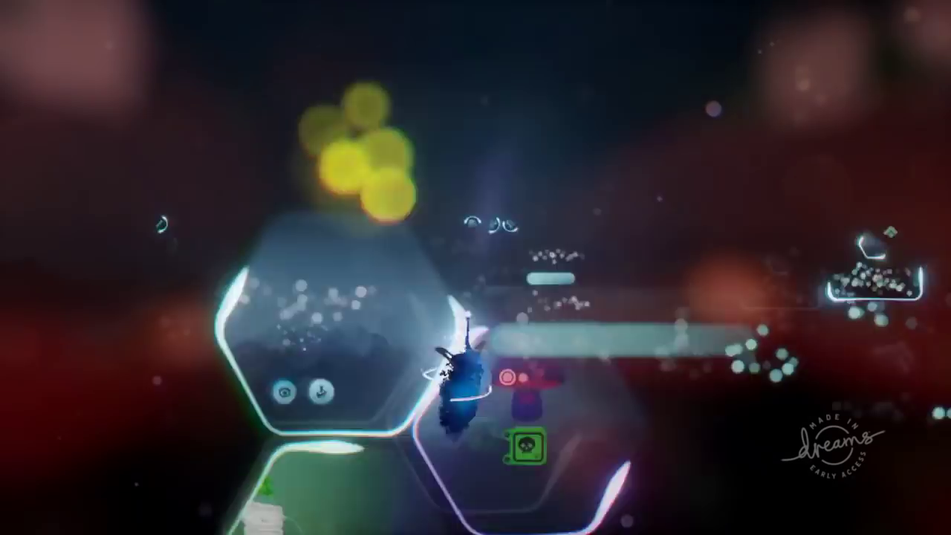
key("Escape")
key("Escape")
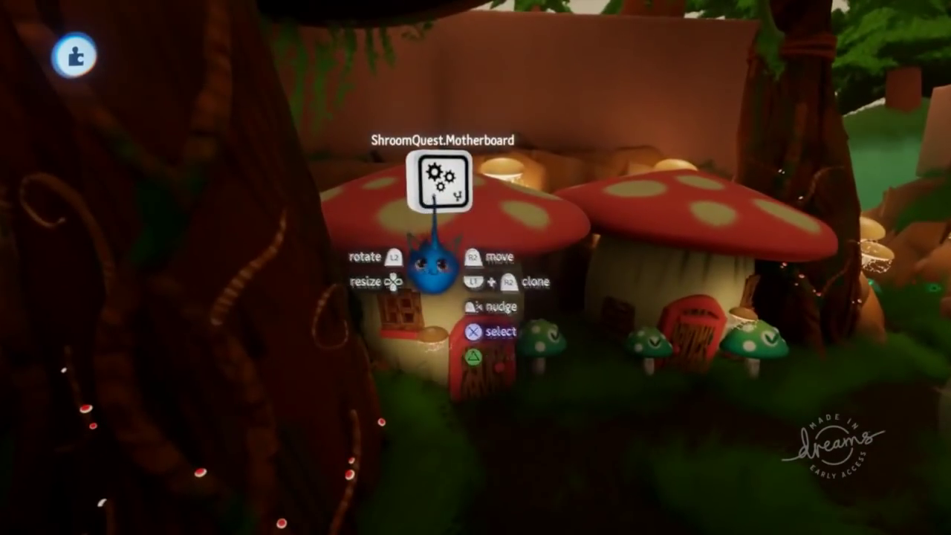
- Open the source of the ShroomQuest.Motherboard chip for editing, saving the current scene before leaving it
left_click_drag(435, 196, 456, 198)
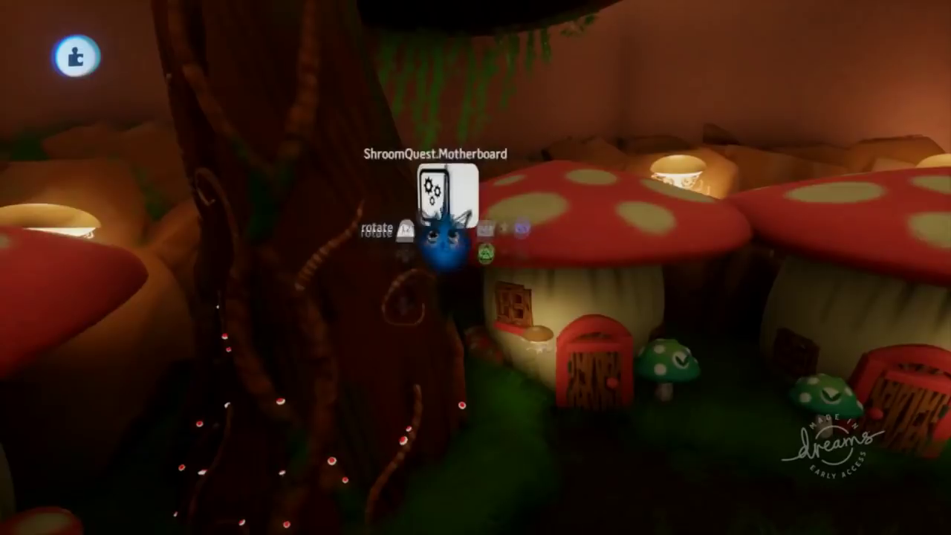
key("ctrl+z")
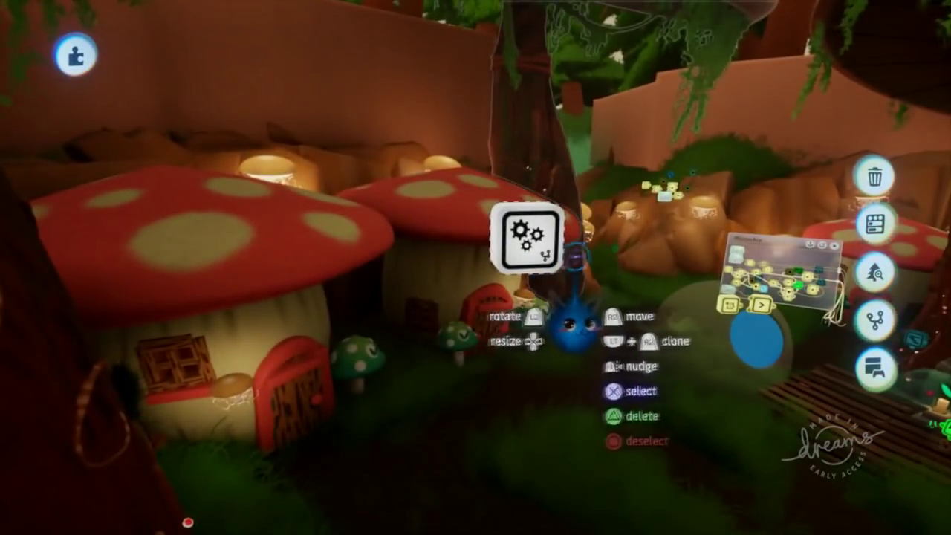
left_click_drag(544, 255, 523, 238)
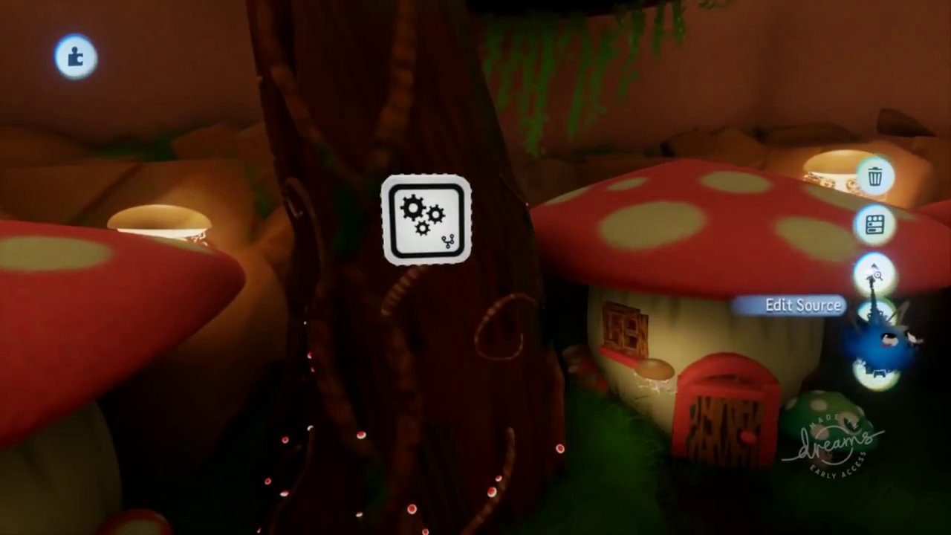
left_click(875, 276)
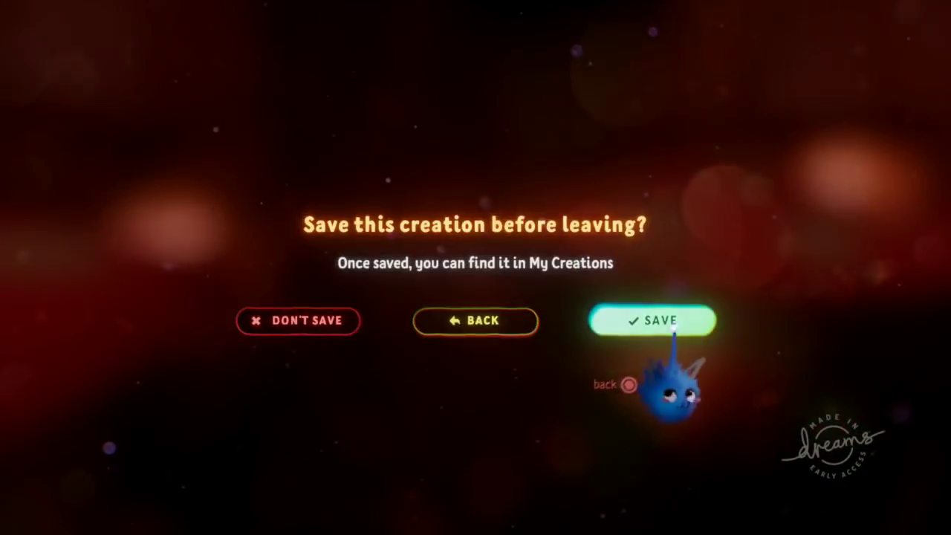
left_click(658, 321)
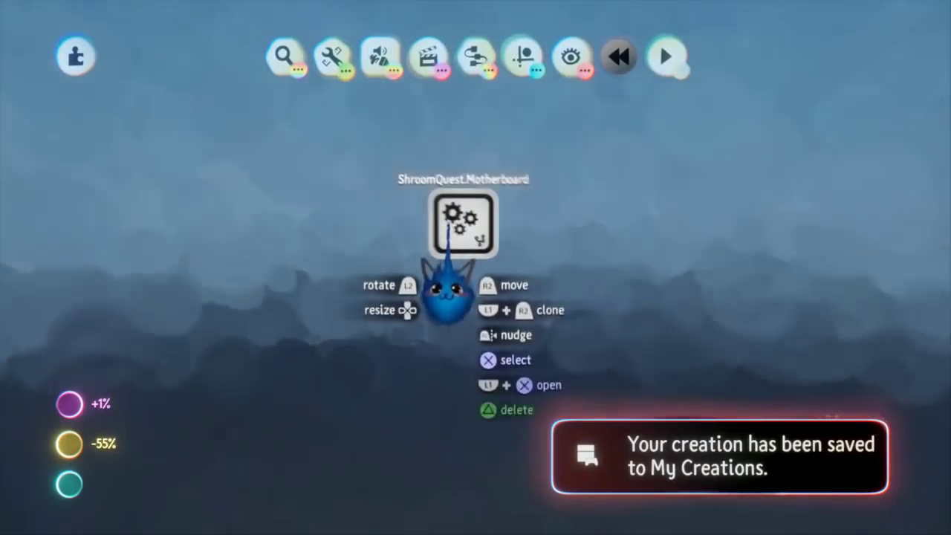
- Try cloning the egg_DemoUnderWaterfall variable inside the motherboard's PickupPersistence chip, and undo the clone
left_click(454, 257)
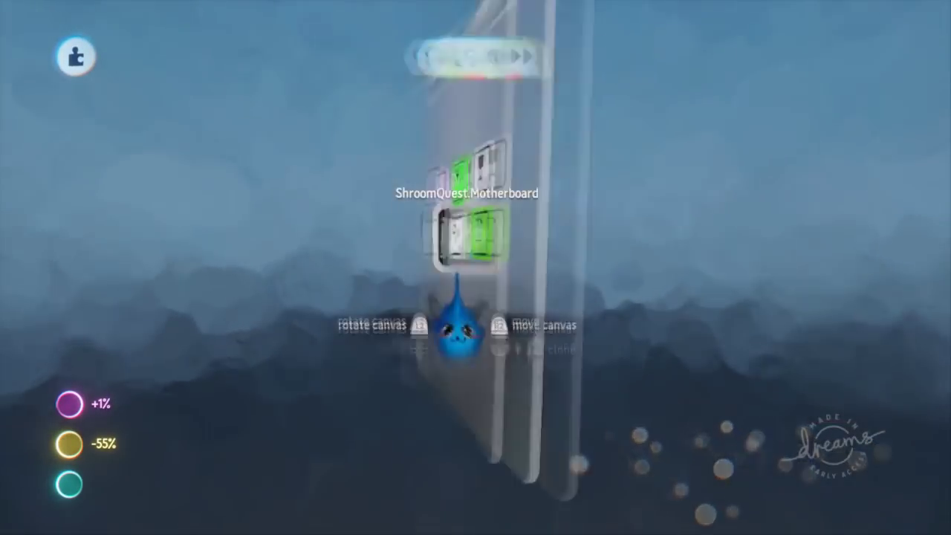
left_click_drag(433, 335, 420, 367)
key("Left")
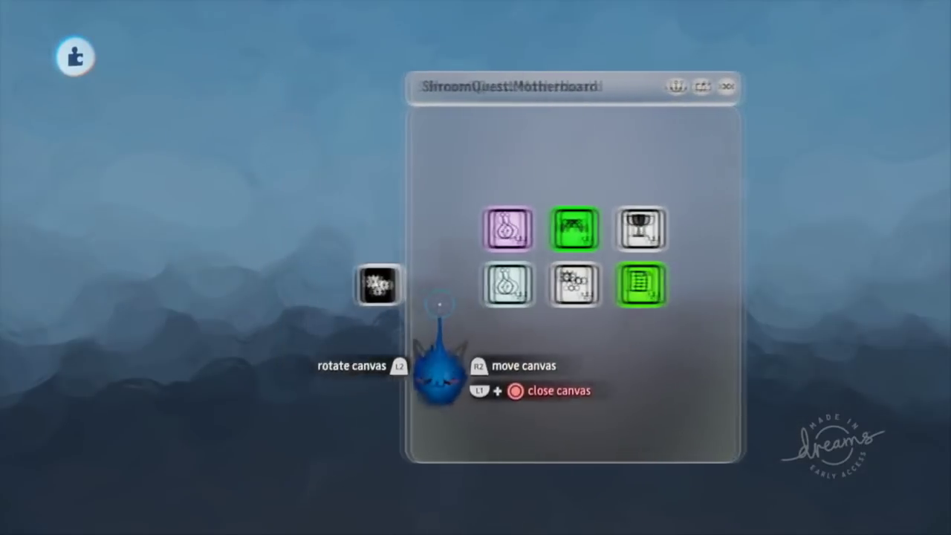
key("Right")
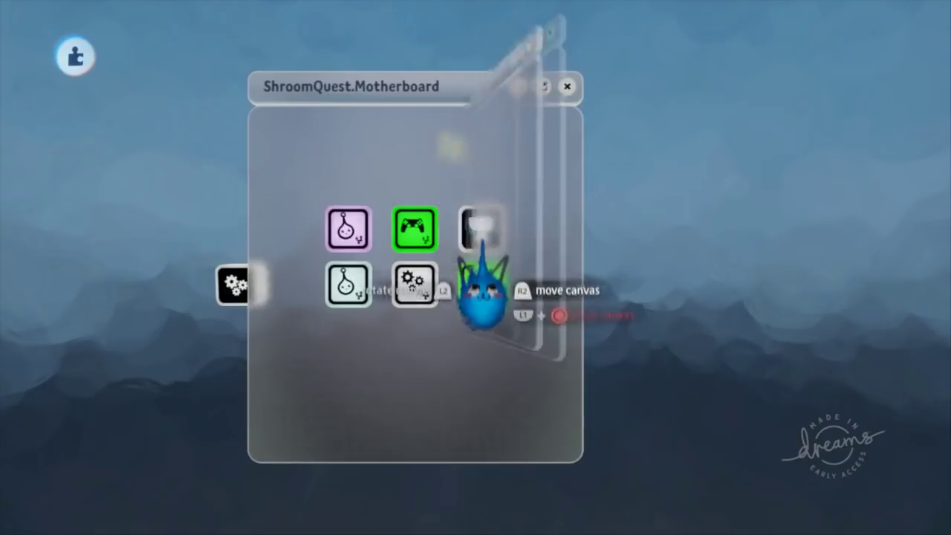
key("Up")
key("Right")
key("Left")
key("Down")
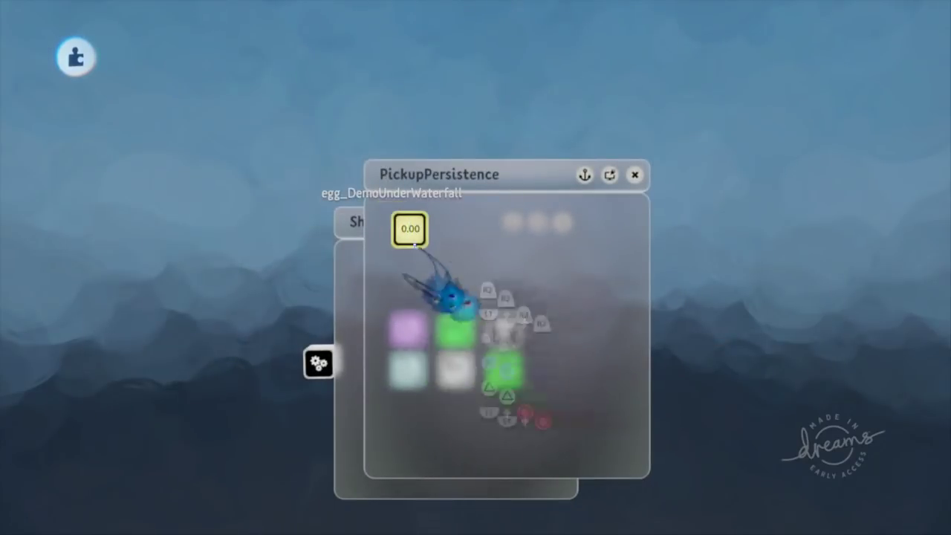
key("ctrl+z")
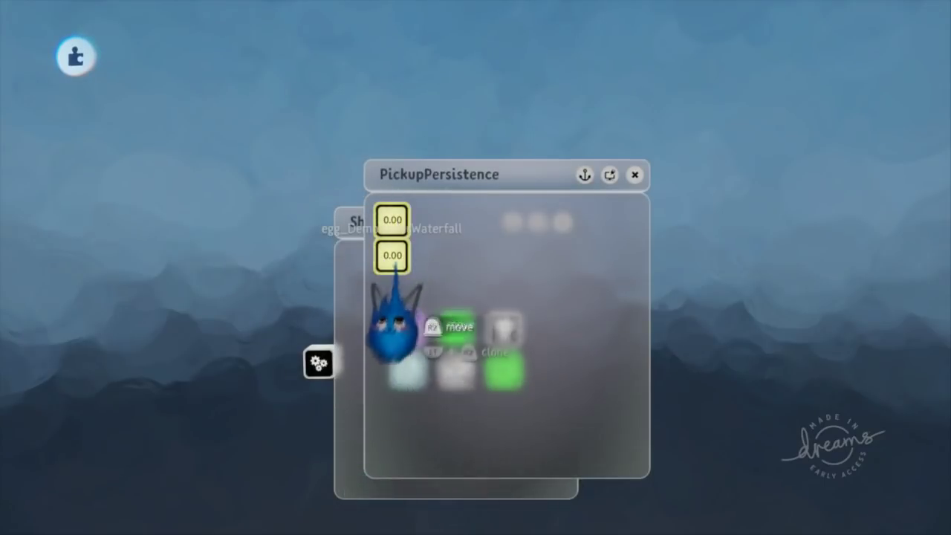
- Close the open chips and exit the motherboard source without saving, returning to the forest scene
key("Escape")
key("Escape")
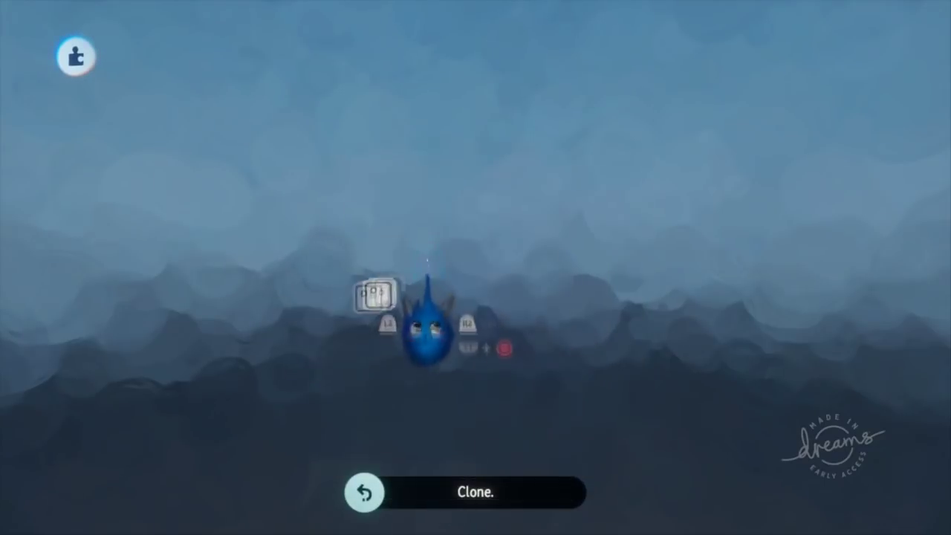
key("Escape")
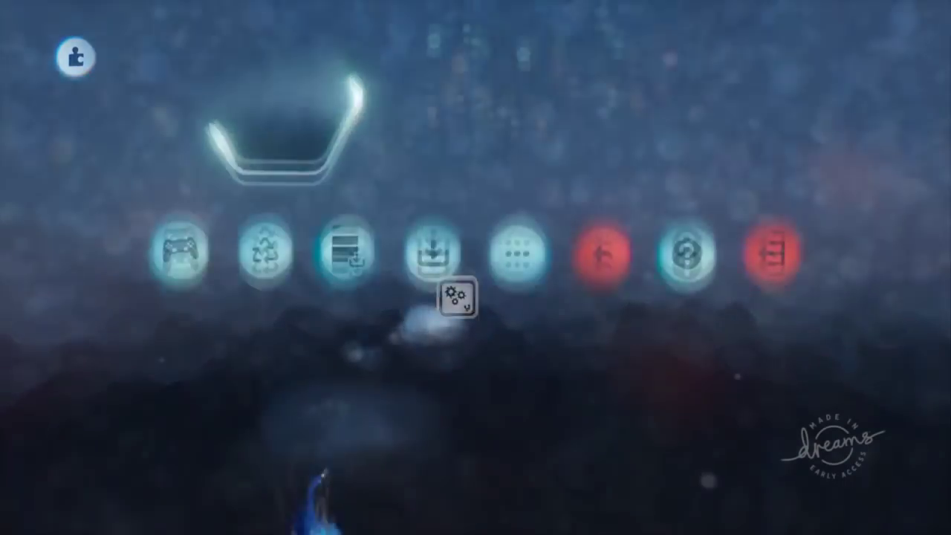
left_click(586, 390)
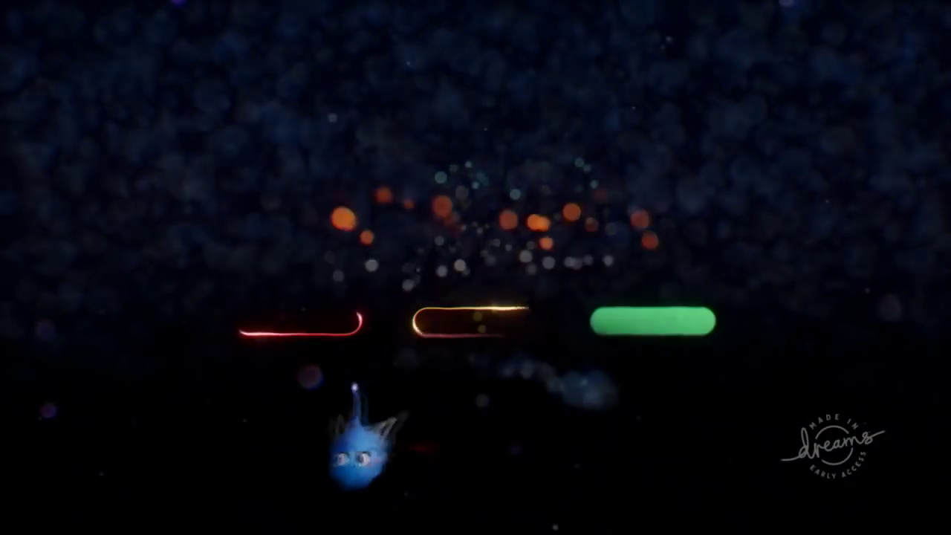
left_click(291, 321)
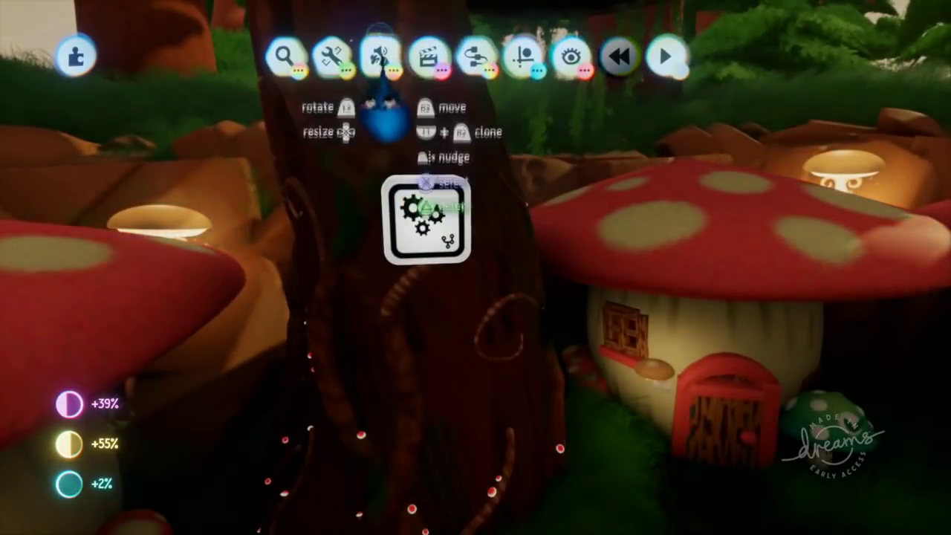
- Enter Update Mode in the scene containing the ShroomQuest.Motherboard chip
key("Tab")
key("Tab")
middle_click_drag(425, 241, 441, 254)
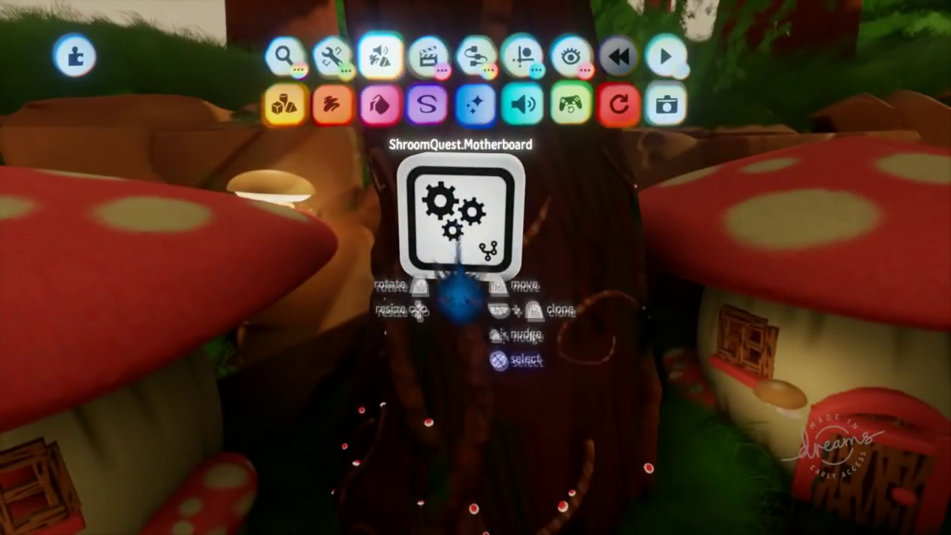
middle_click_drag(458, 242, 452, 240)
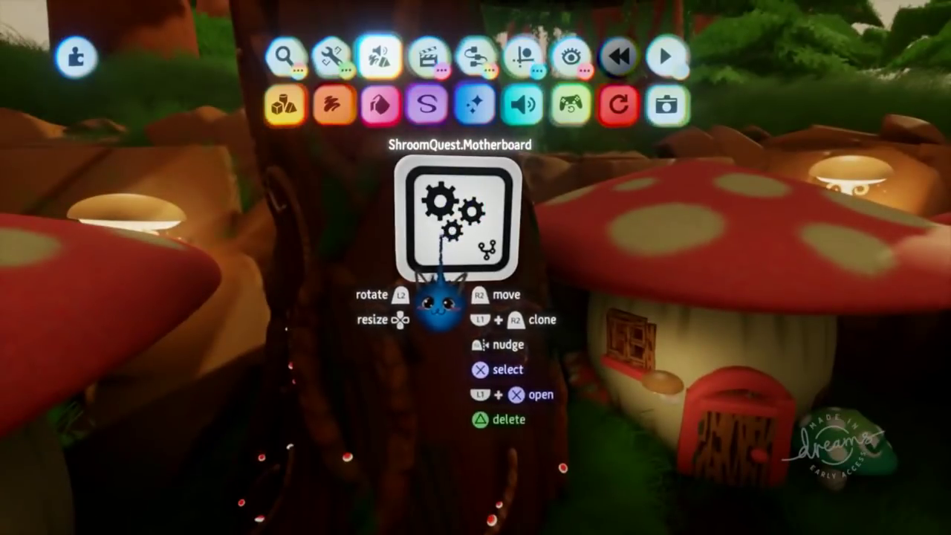
left_click(381, 59)
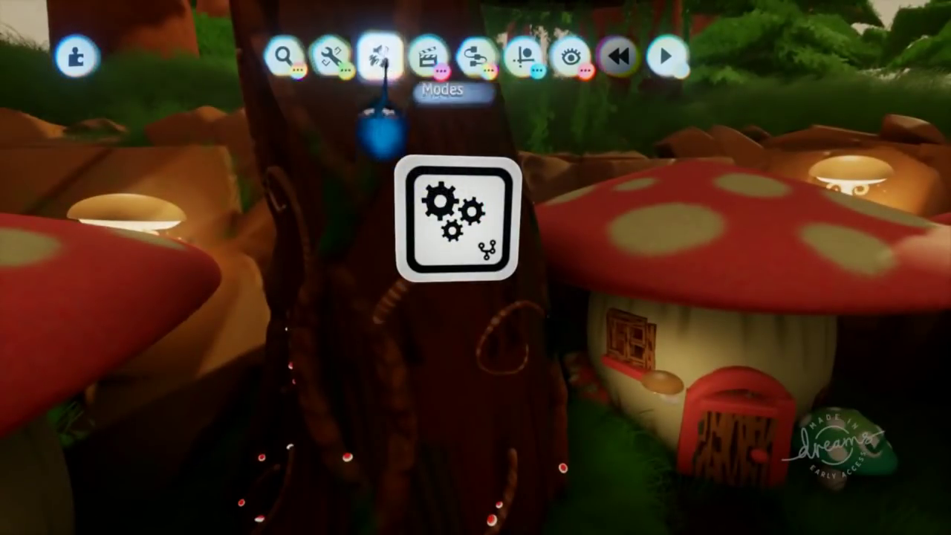
left_click(381, 60)
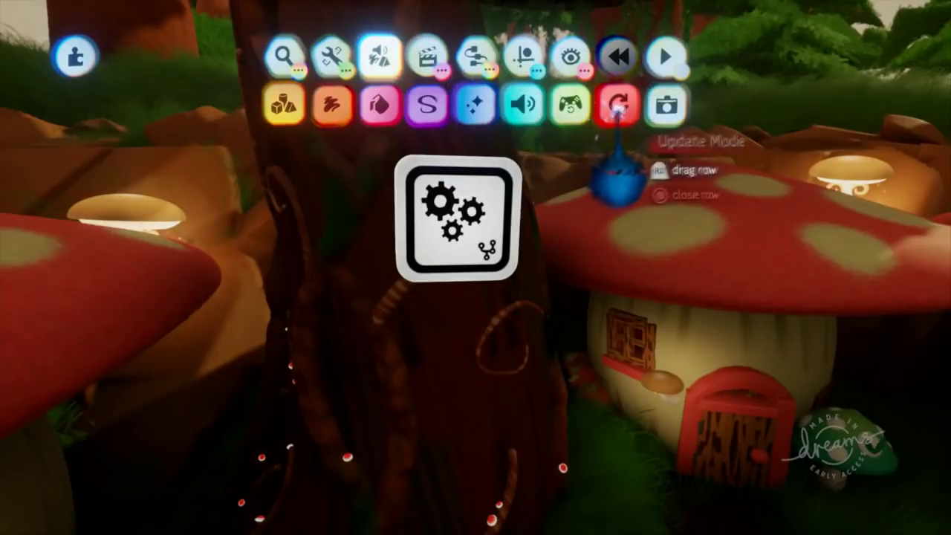
left_click(616, 106)
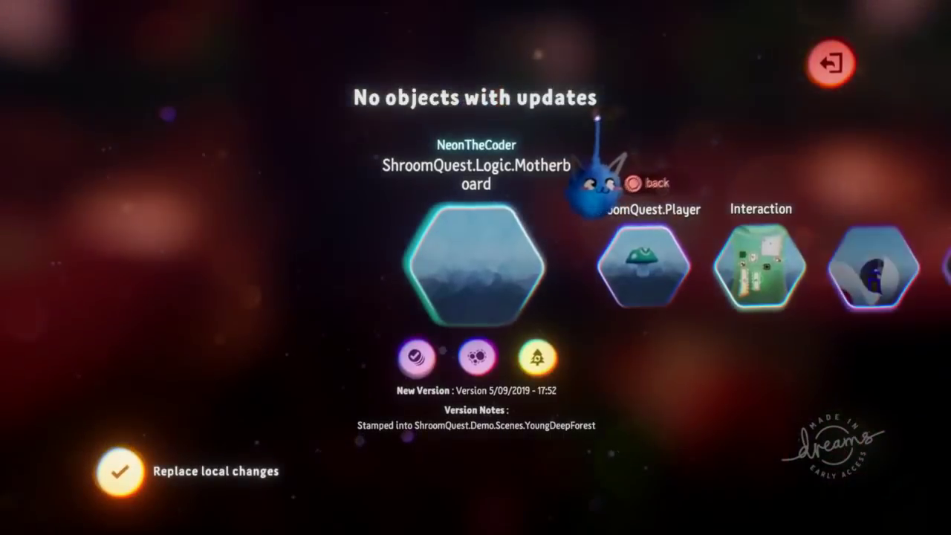
- Browse the update list to Vineshroom (Short) and select its objects in the scene
scroll(386, 416, "right", 4)
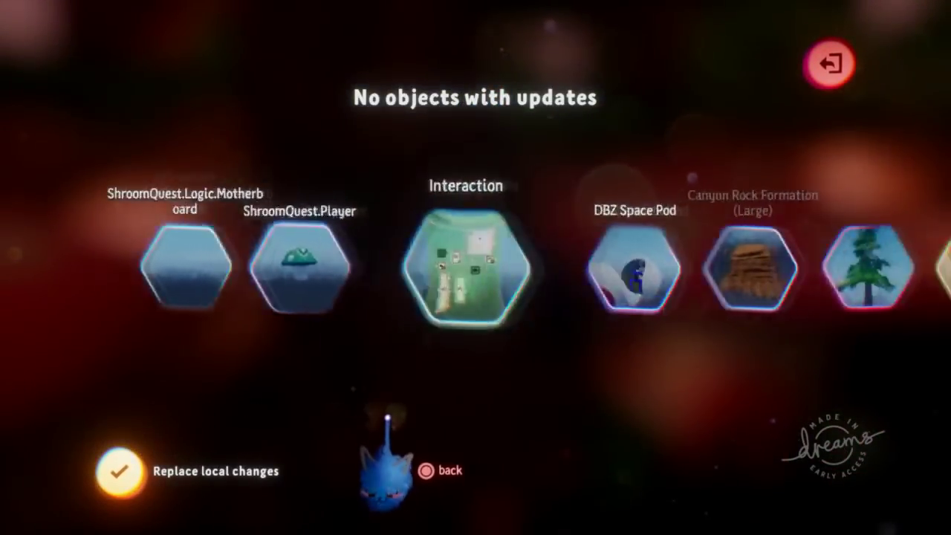
scroll(391, 429, "right", 2)
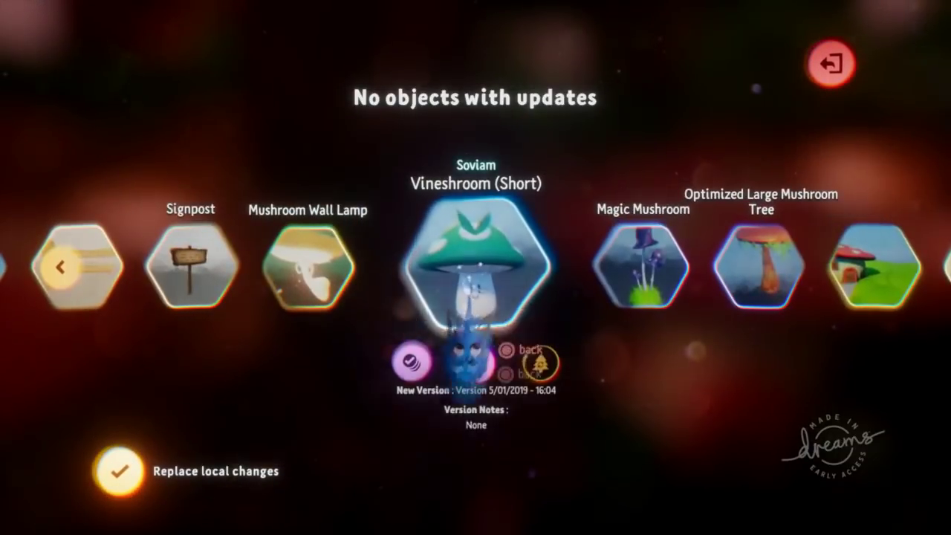
left_click(475, 363)
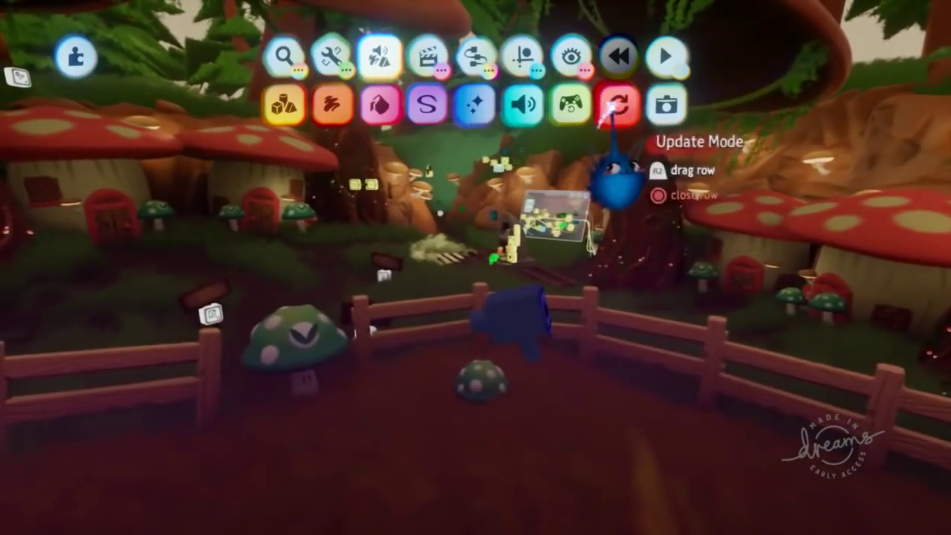
- Reopen Update Mode and examine the version notes and update options of the motherboard, player, Interaction and DBZ Space Pod elements
left_click(618, 104)
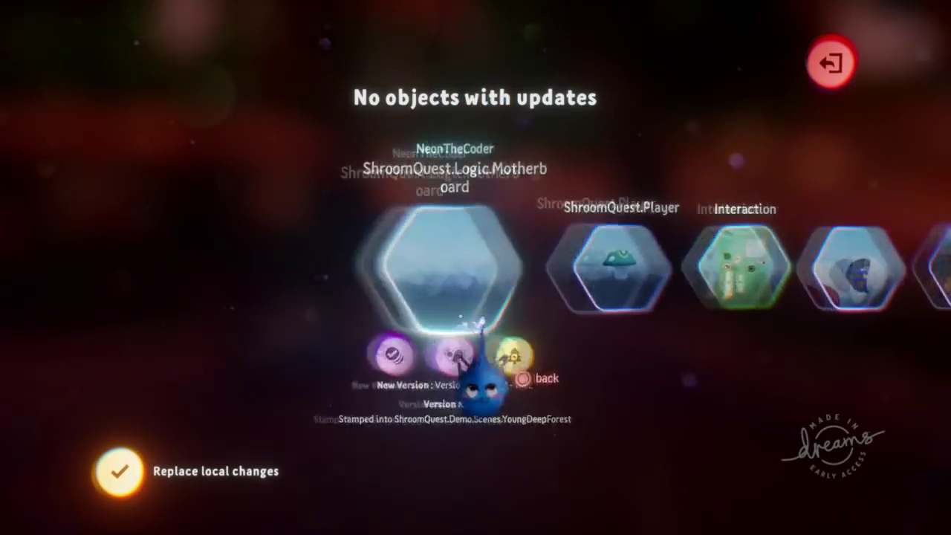
key("Right")
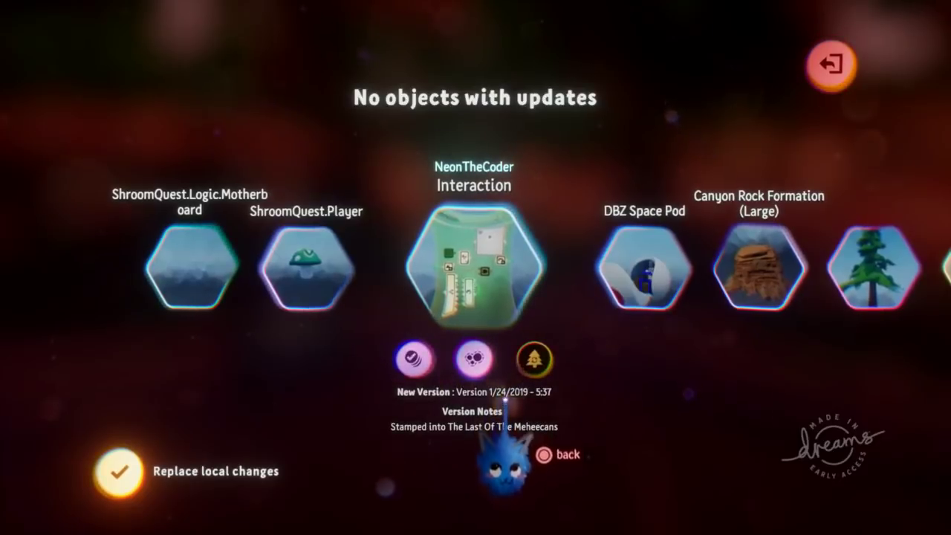
key("Left")
key("Left")
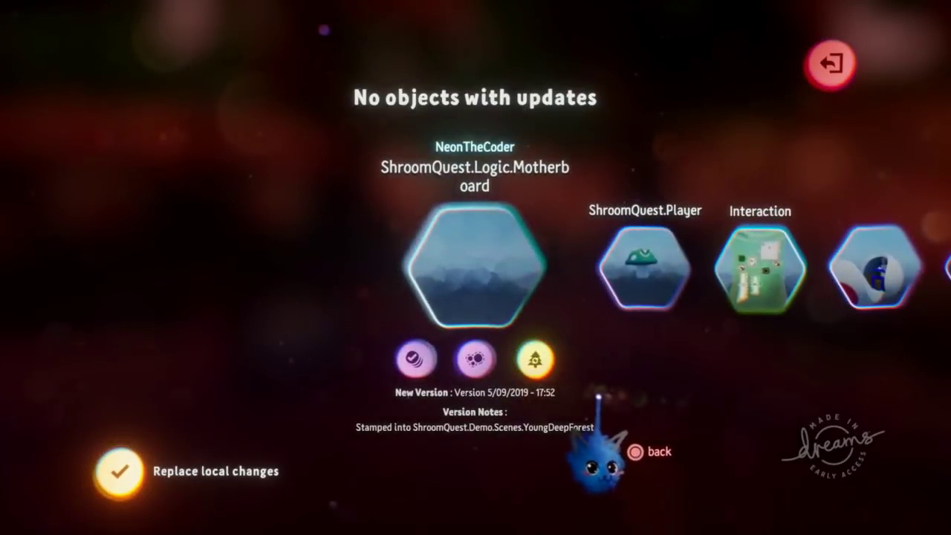
key("Right")
key("Right")
key("Right")
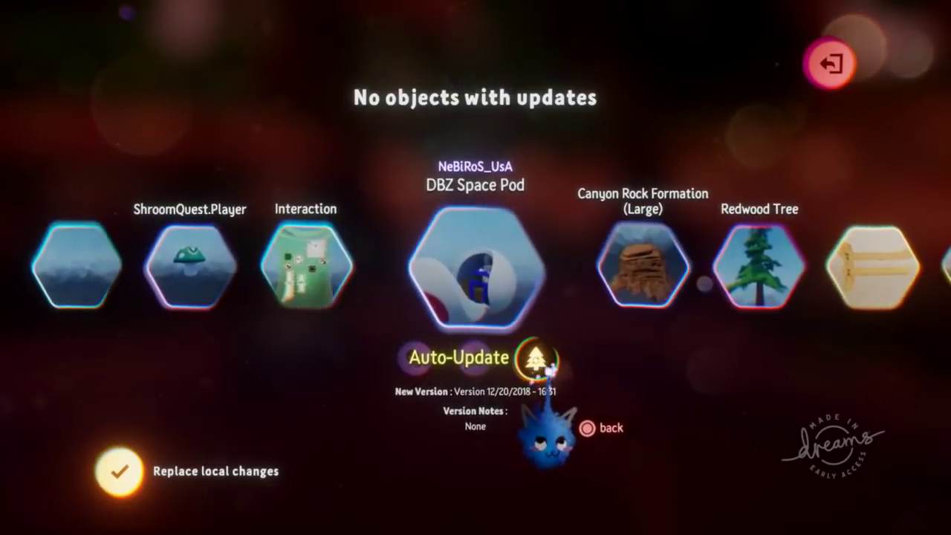
key("Left")
key("Left")
key("Left")
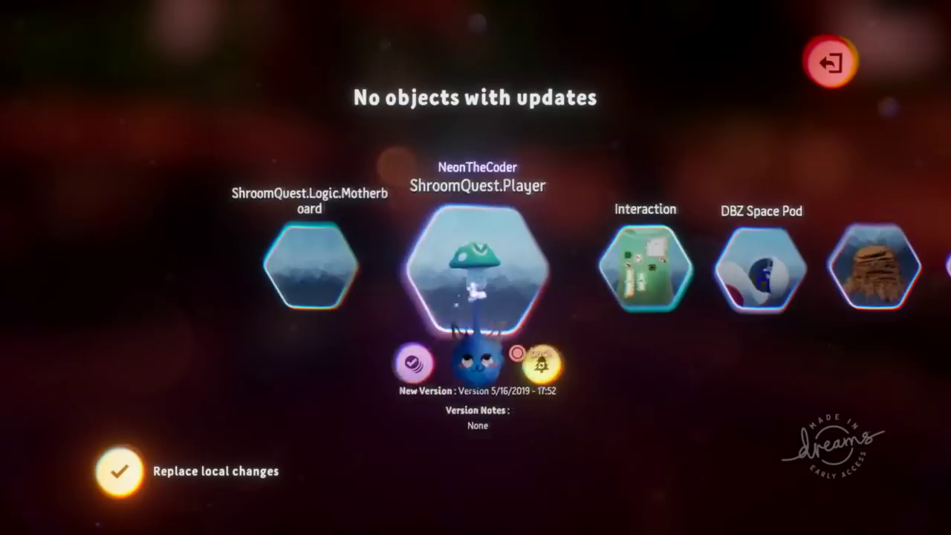
key("Left")
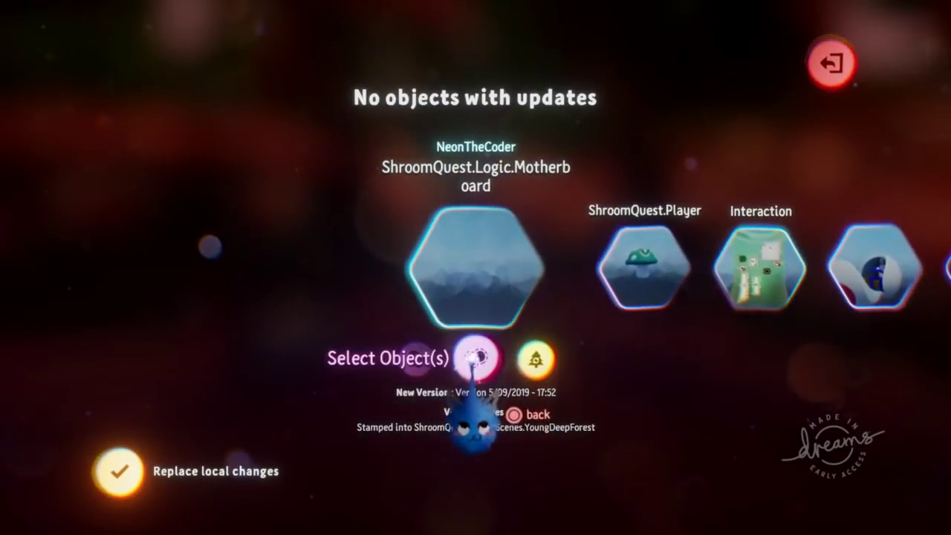
key("Escape")
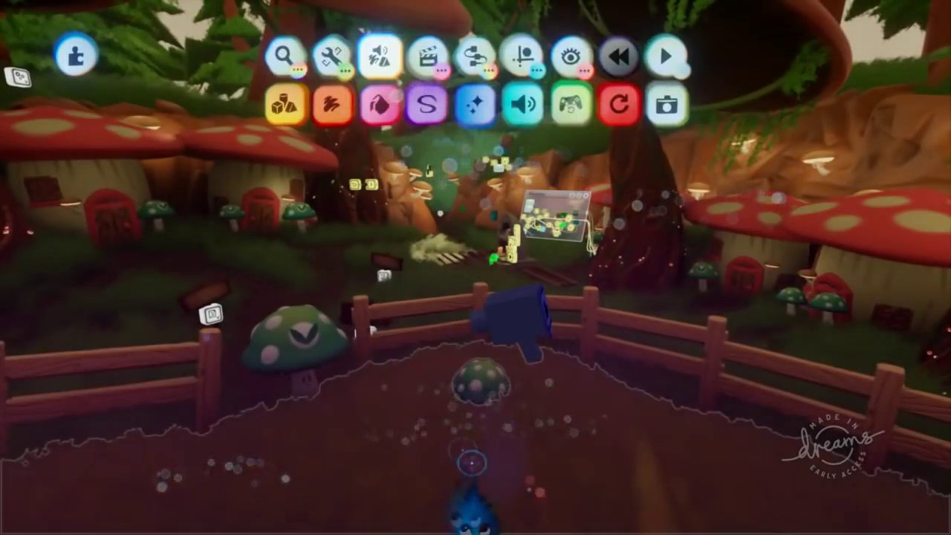
key("Escape")
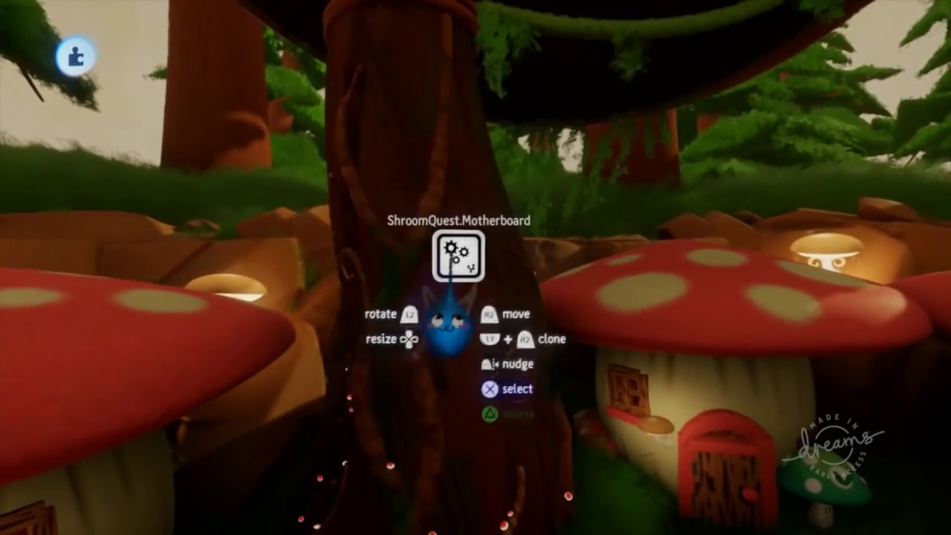
- Open the ShroomQuest.Motherboard chip in the scene and close its nested canvases, including PickupPersistence and Gameplay
left_click(450, 278)
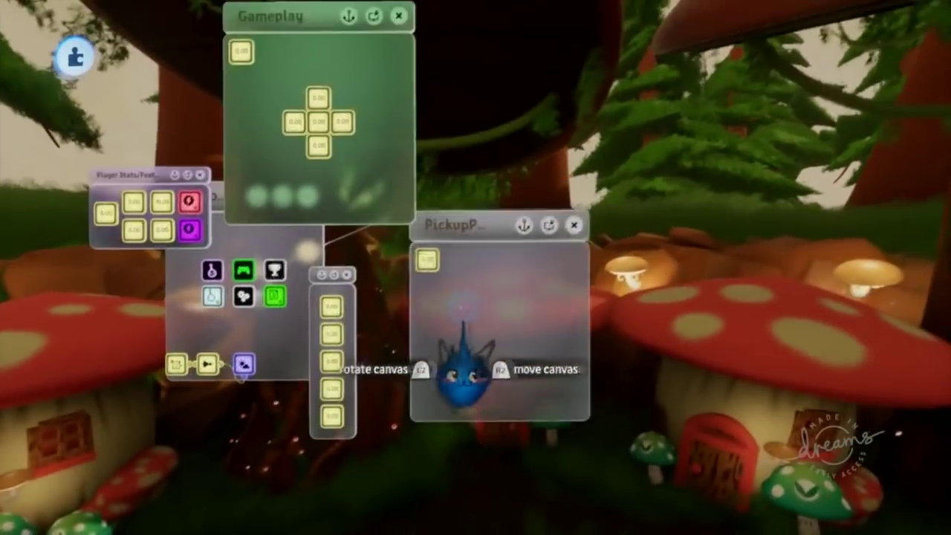
left_click(458, 326)
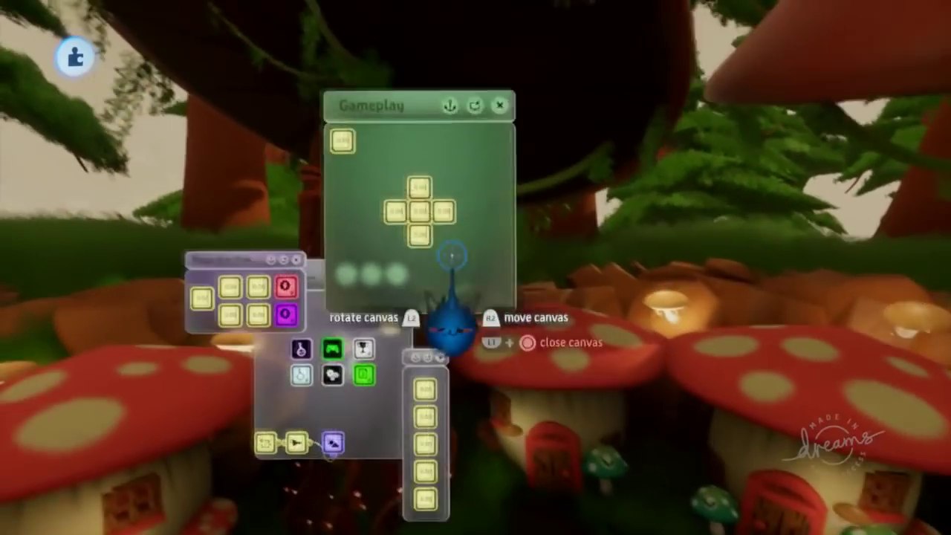
left_click(453, 257)
left_click(416, 305)
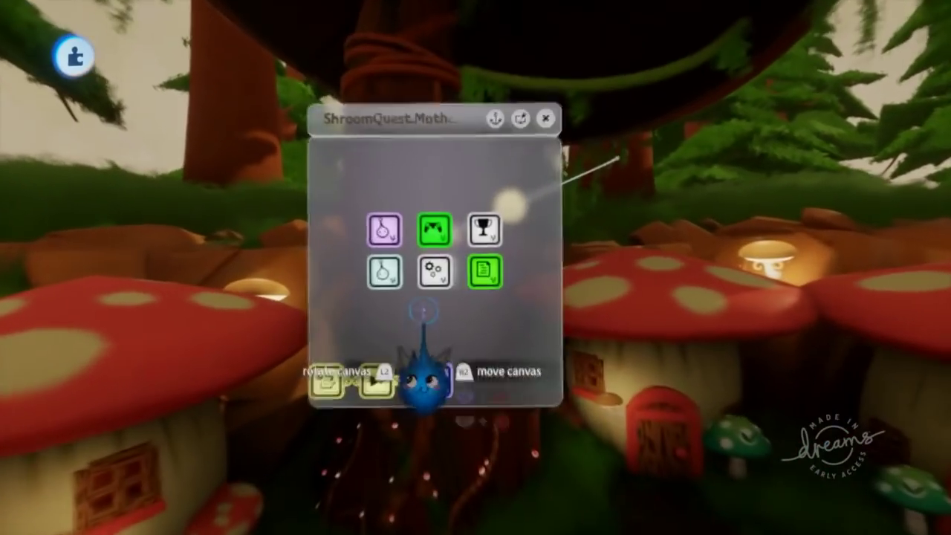
left_click_drag(425, 304, 405, 316)
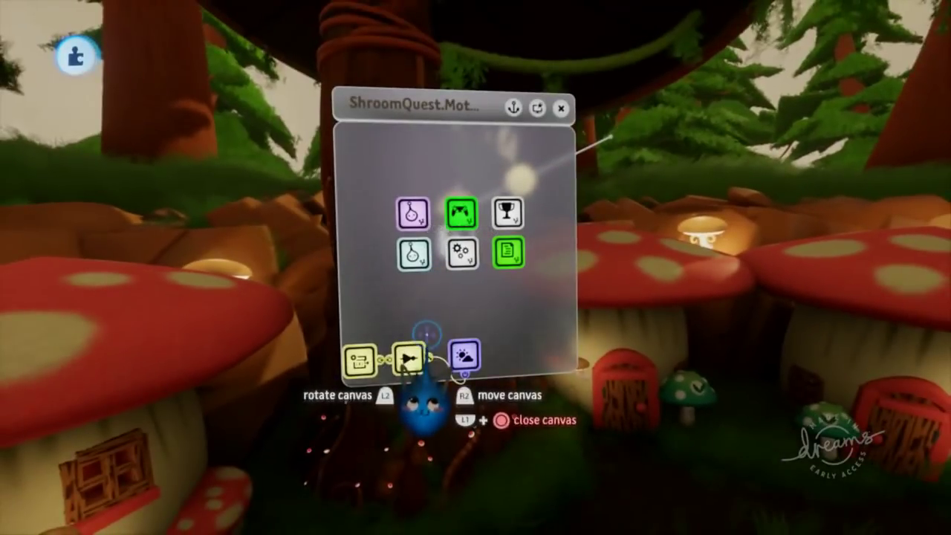
middle_click_drag(450, 349, 464, 347)
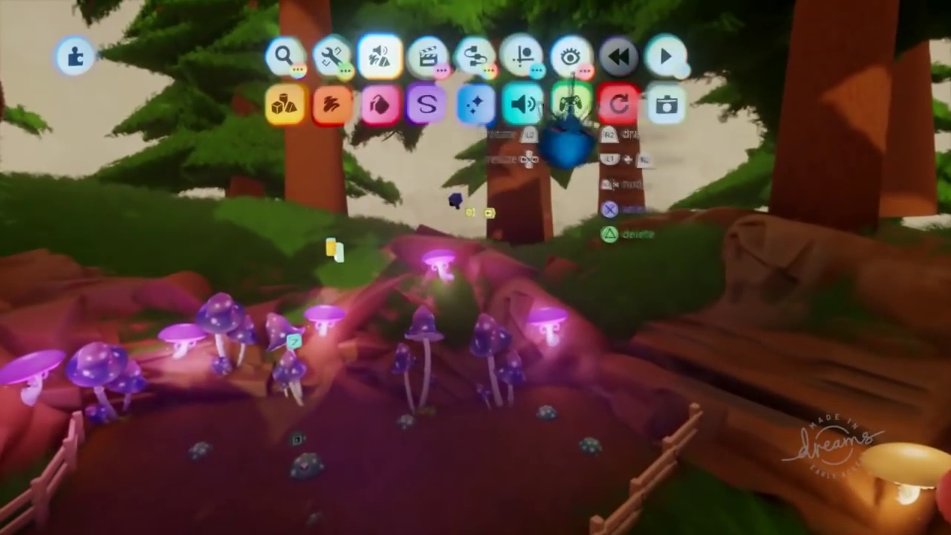
- Toggle the preview of invisible objects in the show/hide options
left_click(570, 57)
left_click(237, 105)
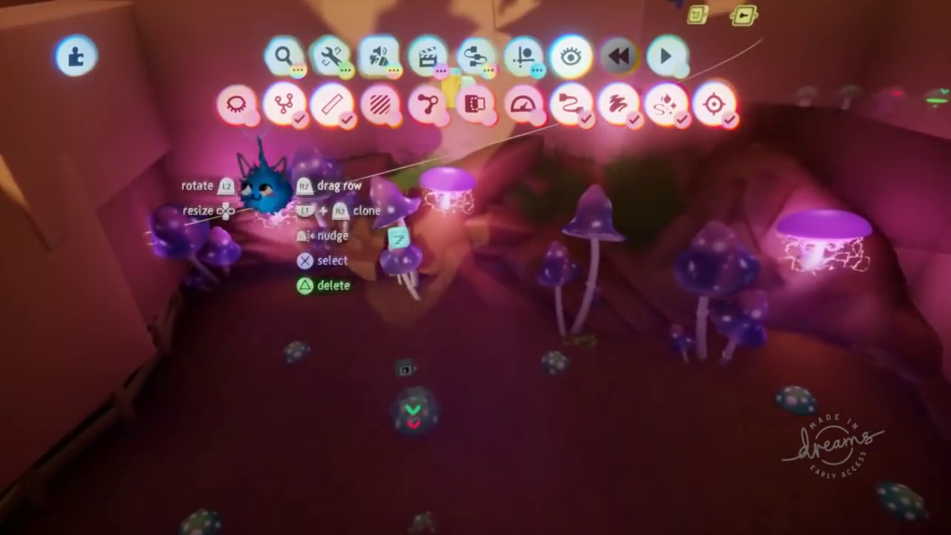
left_click(237, 104)
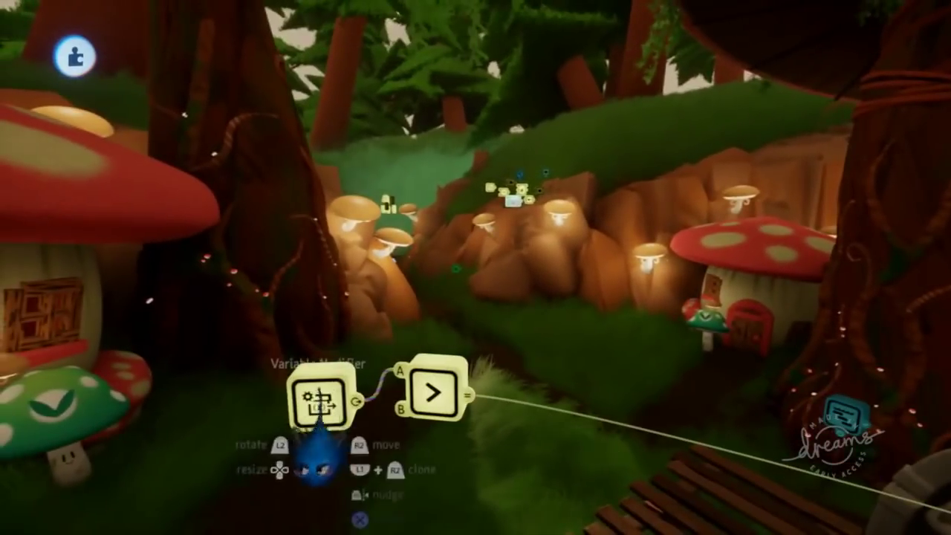
- Inspect the settings of the Variable Modifier and the greater-than Calculator wired to it, and close them
left_click(322, 405)
key("Escape")
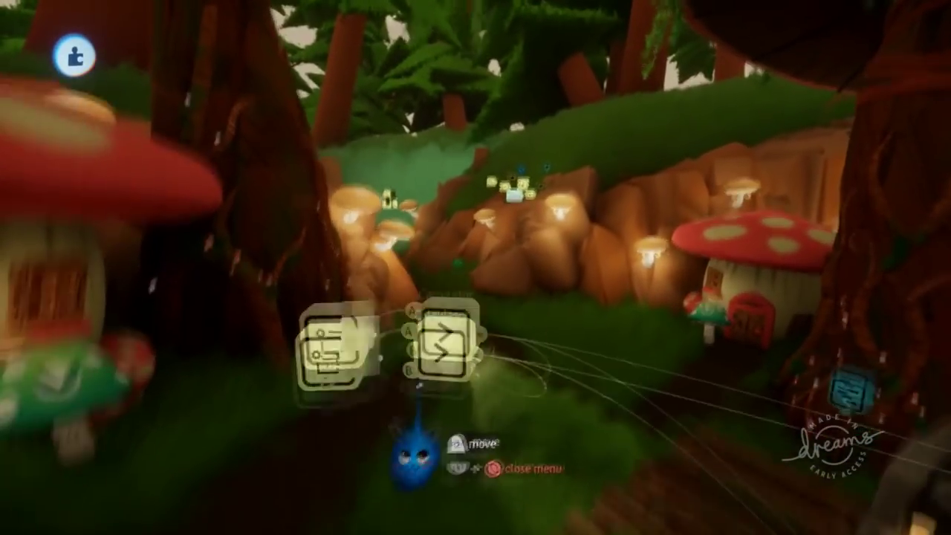
left_click(429, 338)
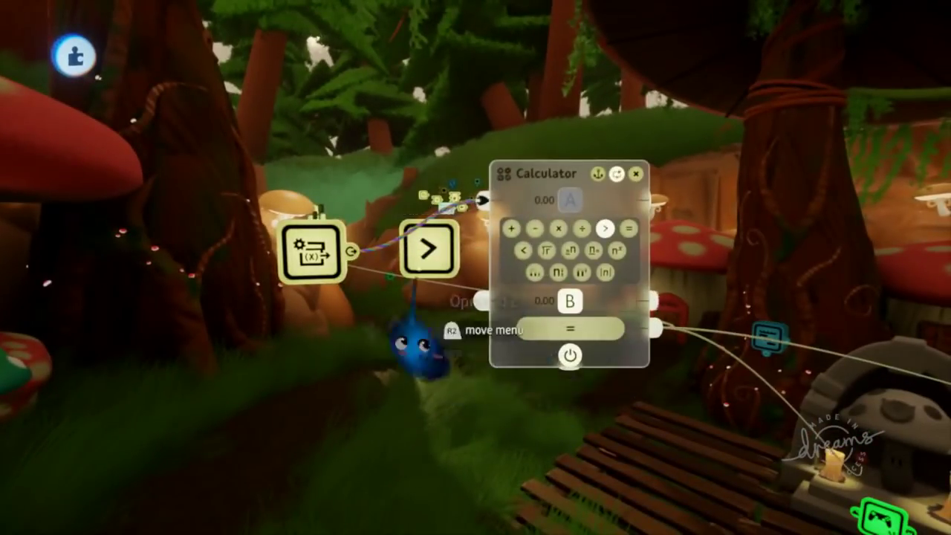
key("Escape")
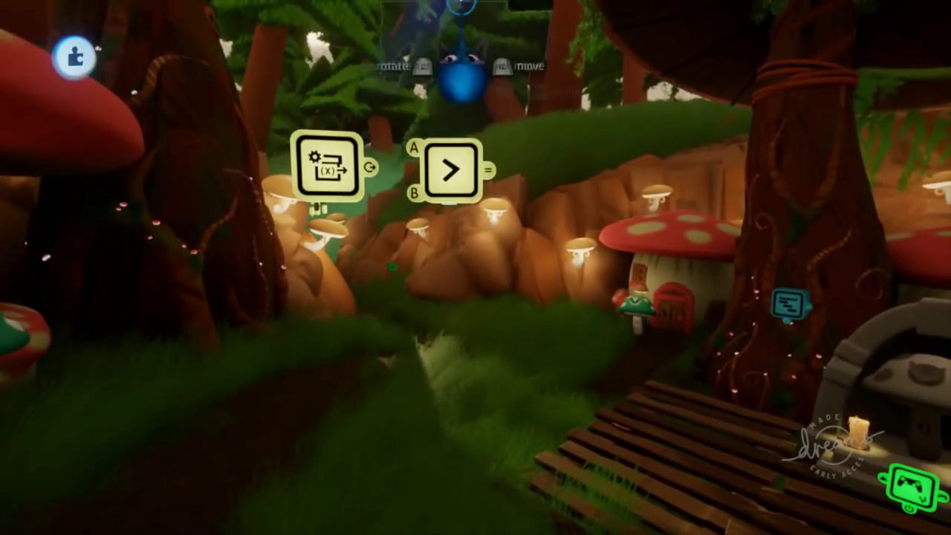
- Leave the ShroomQuest.Demo.Scenes.YoungShroomVillage scene without saving it
key("Escape")
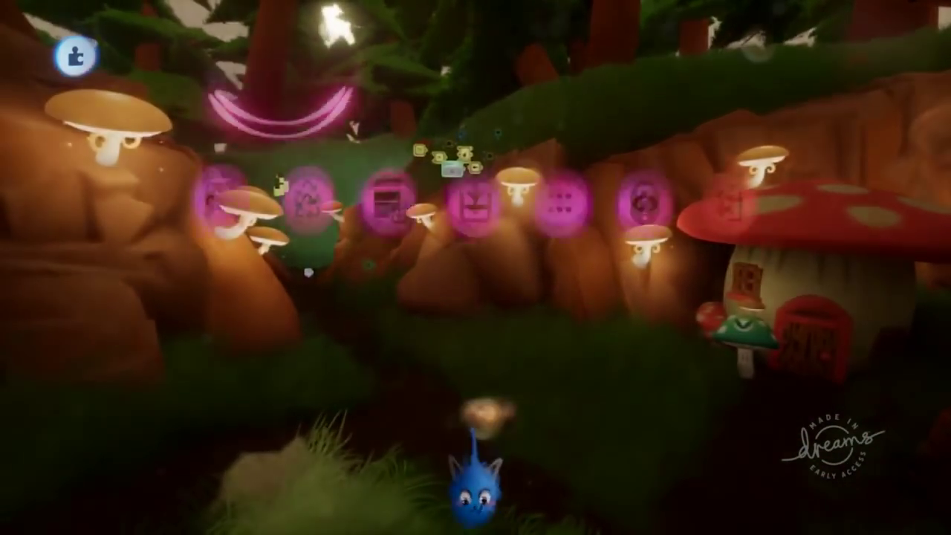
left_click(729, 375)
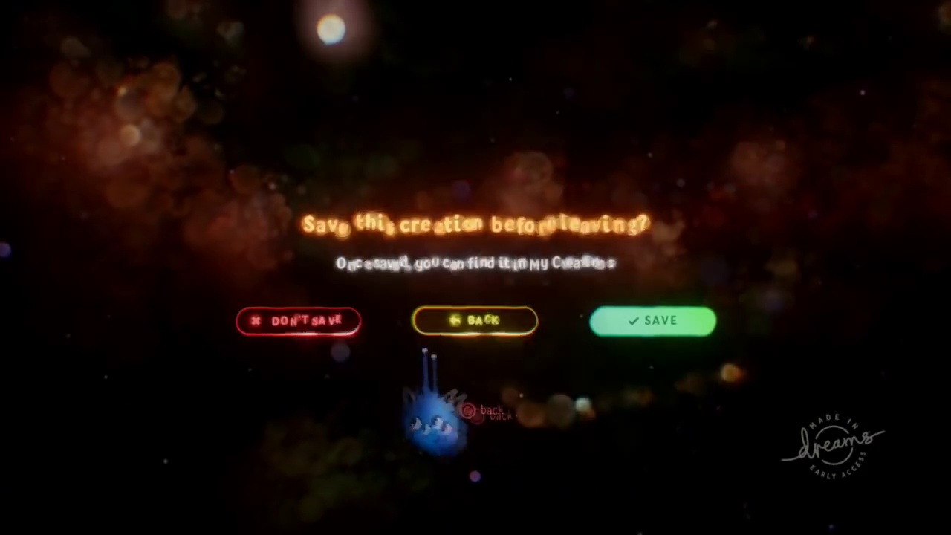
left_click(364, 327)
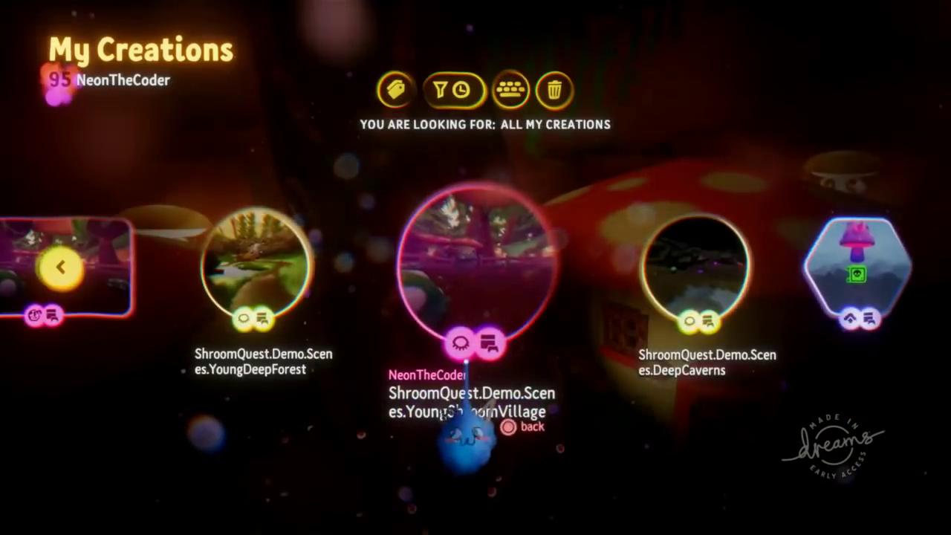
- Open the ShroomQuest.Demo.Scenes.YoungDeepForest scene from My Creations for editing
key("Left")
left_click(459, 223)
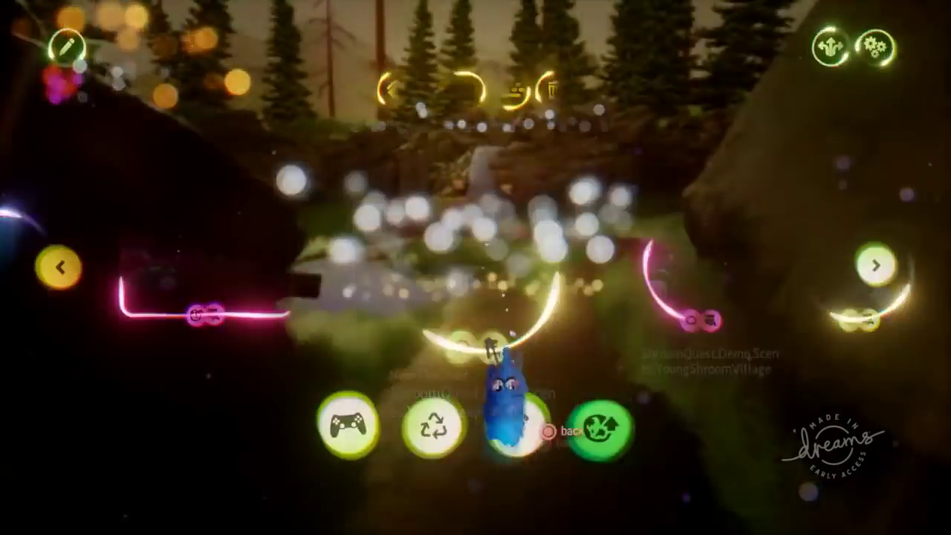
left_click(511, 417)
left_click(494, 427)
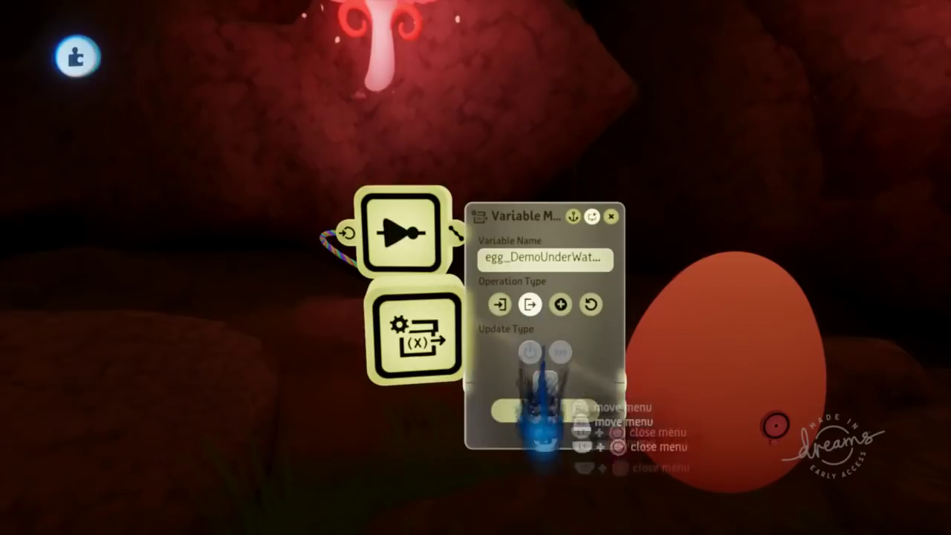
- Inspect the Variable Modifier beside the egg and its NOT Gate, and close the settings
left_click(417, 343)
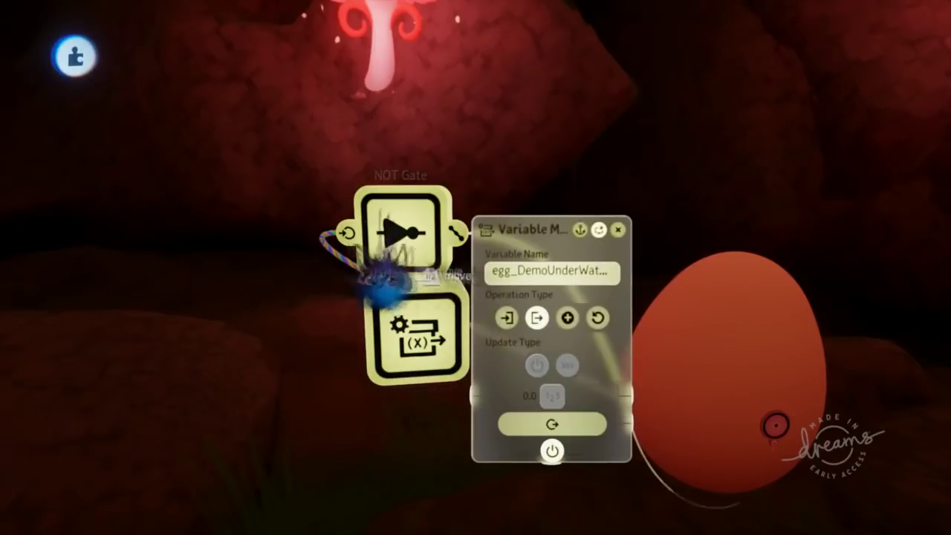
key("Escape")
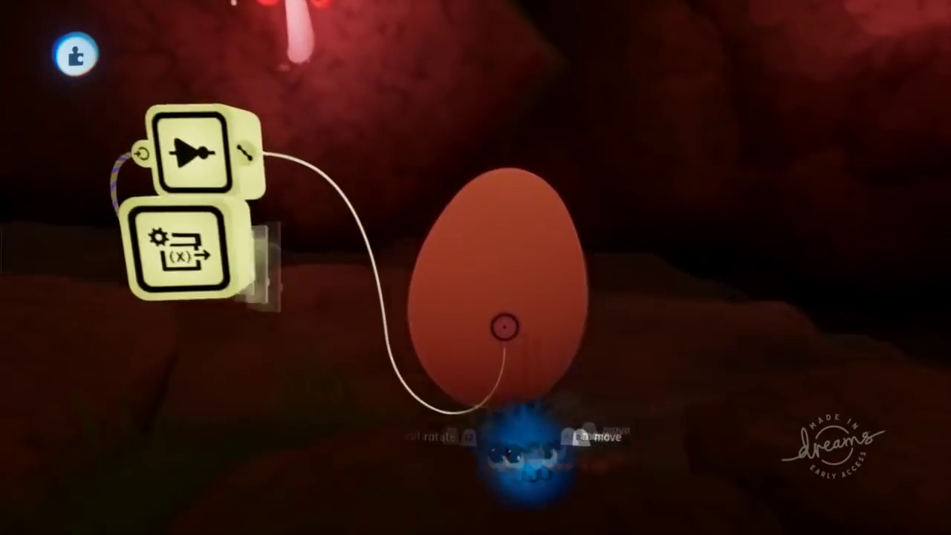
key("Escape")
- Open the egg's chip and its Timeline, examine the Variable Modifier inside, and close the canvases and the egg group
left_click(433, 340)
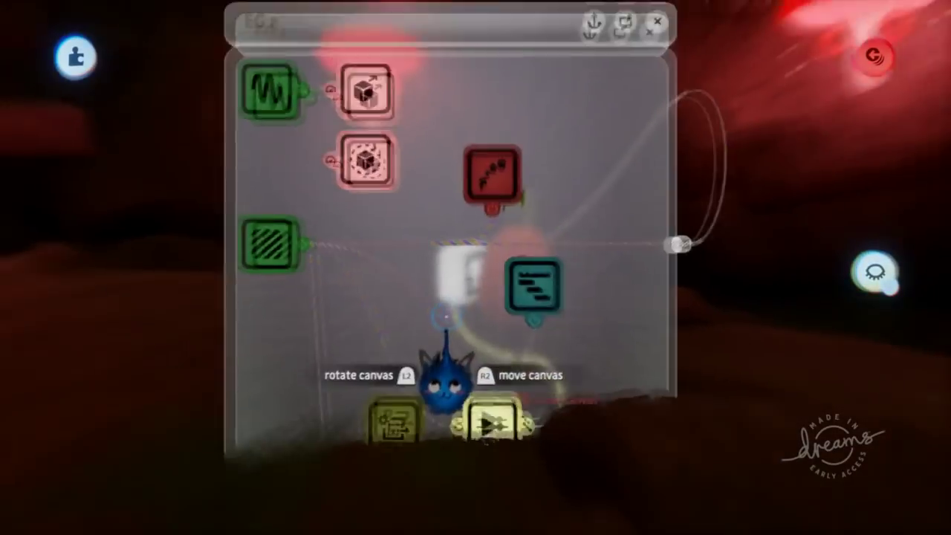
left_click_drag(420, 326, 383, 220)
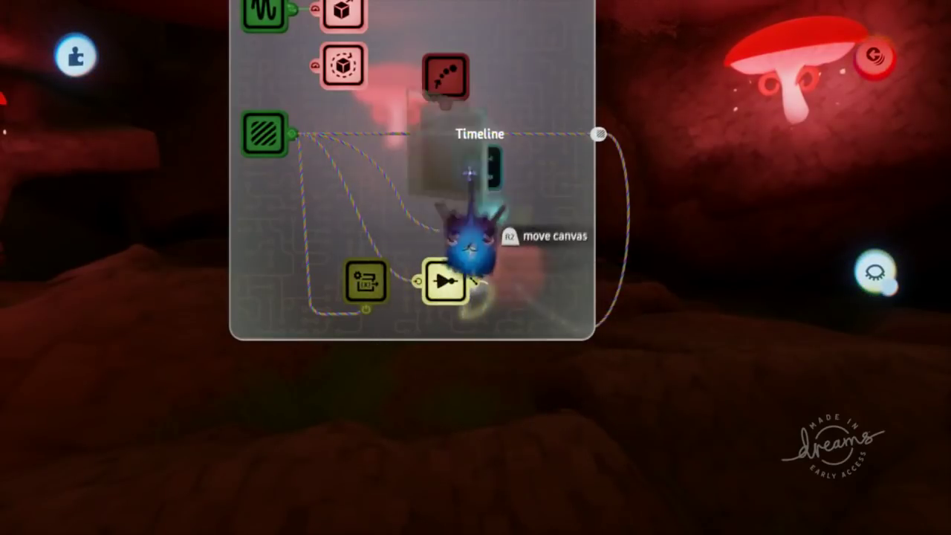
left_click(471, 175)
left_click(451, 214)
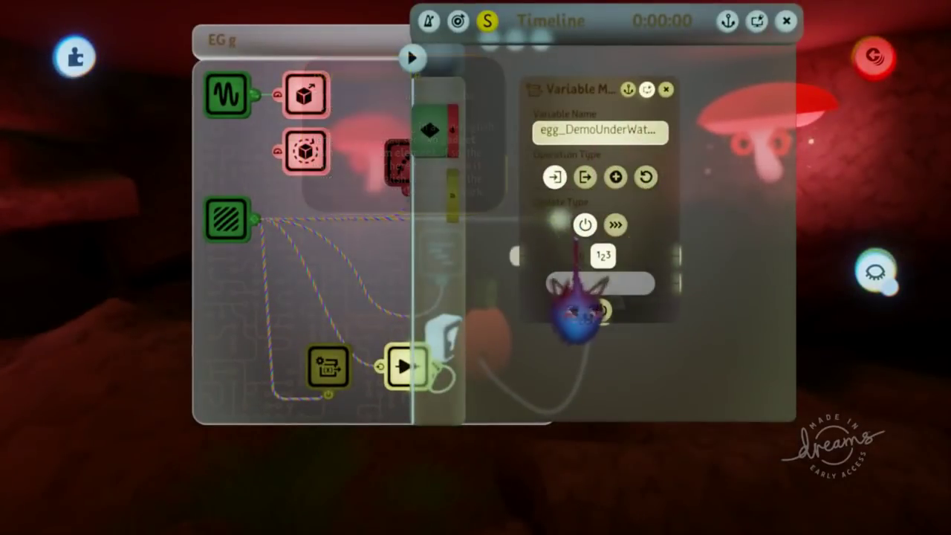
key("L1+Circle")
key("L1+Circle")
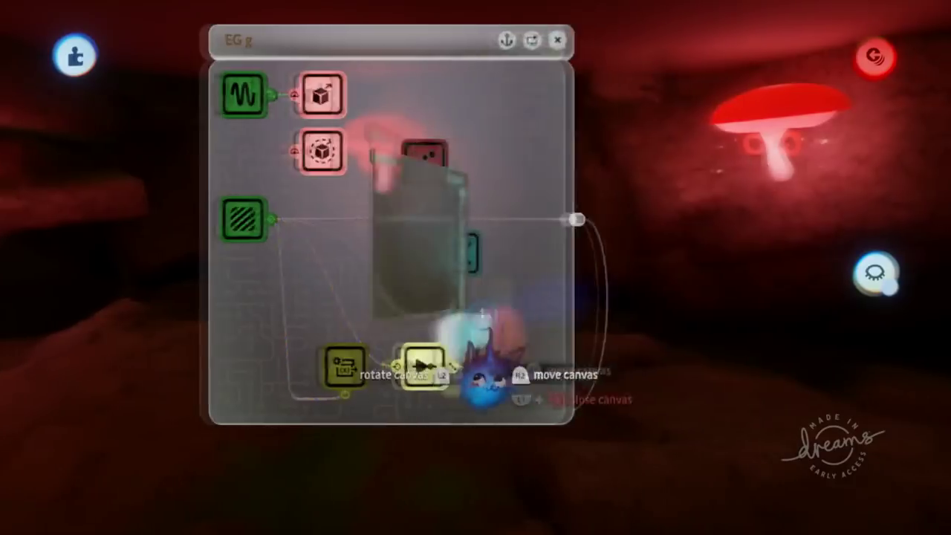
key("L1+Circle")
key("Circle")
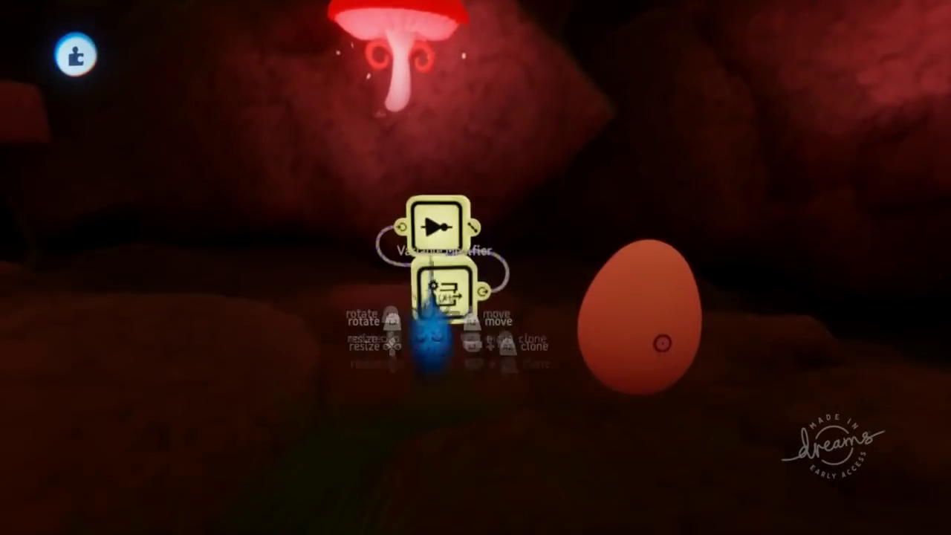
- Move the NOT Gate slightly above the Variable Modifier beside the egg
left_click_drag(443, 222, 448, 215)
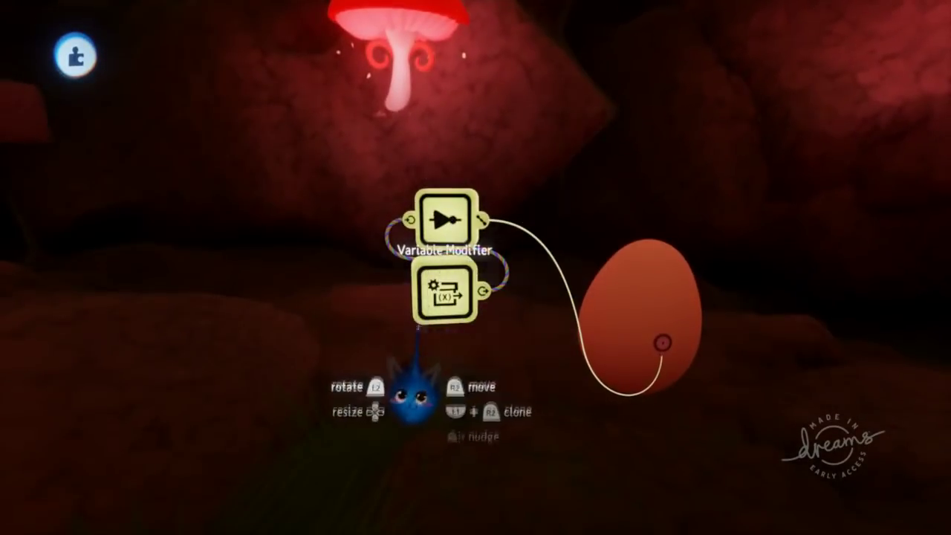